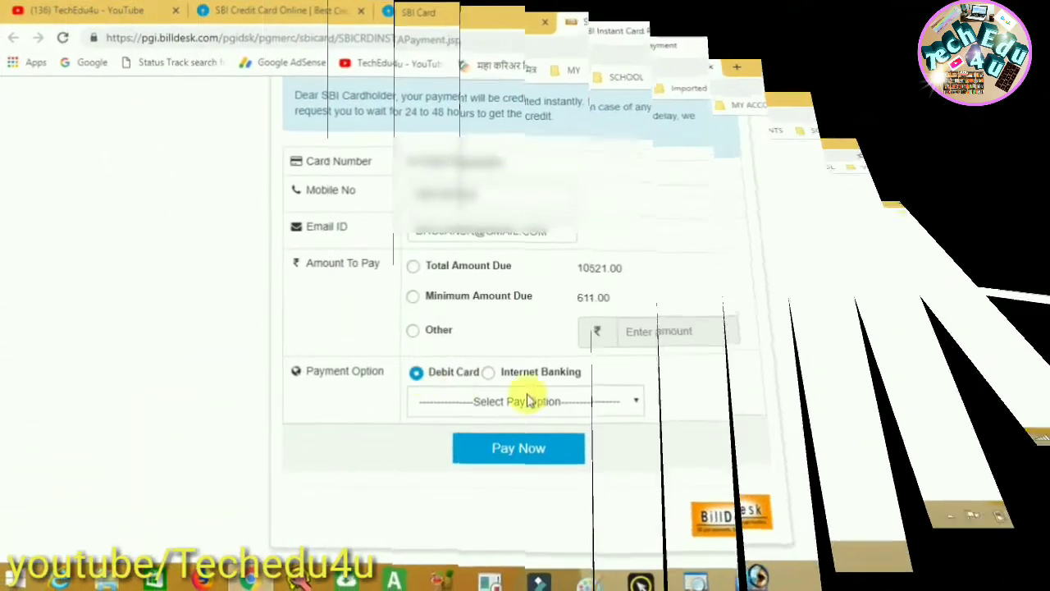
Choose SBI Debit Card from the pay option list for the debit card payment.
click(530, 402)
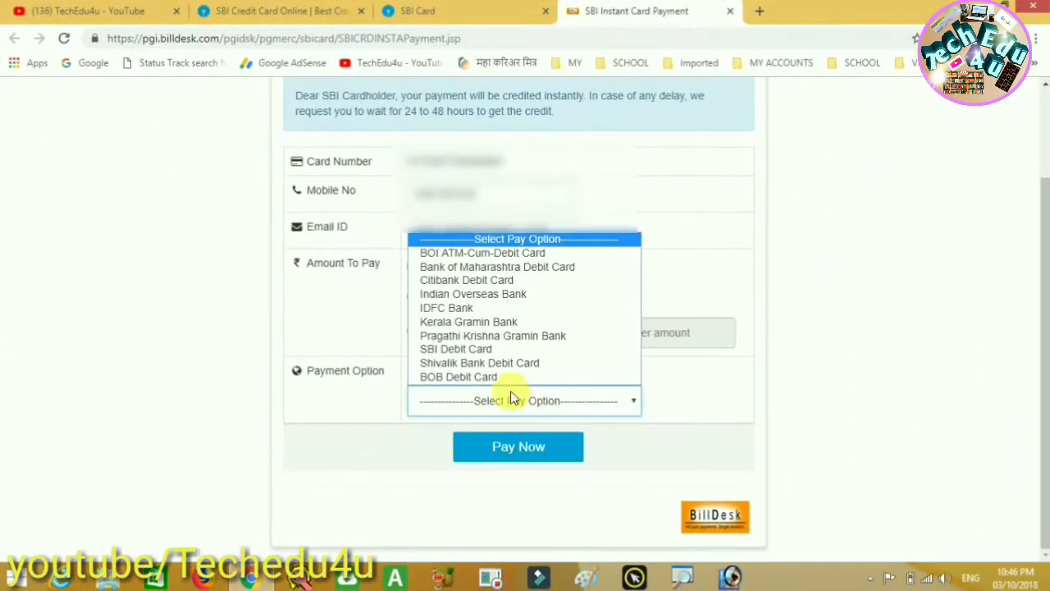
click(498, 350)
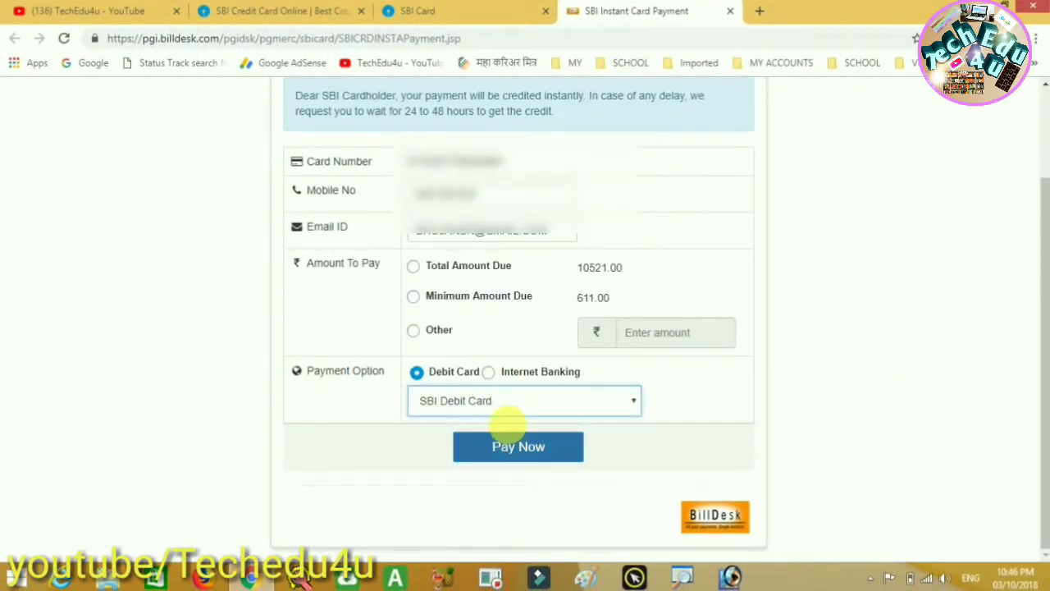
click(507, 402)
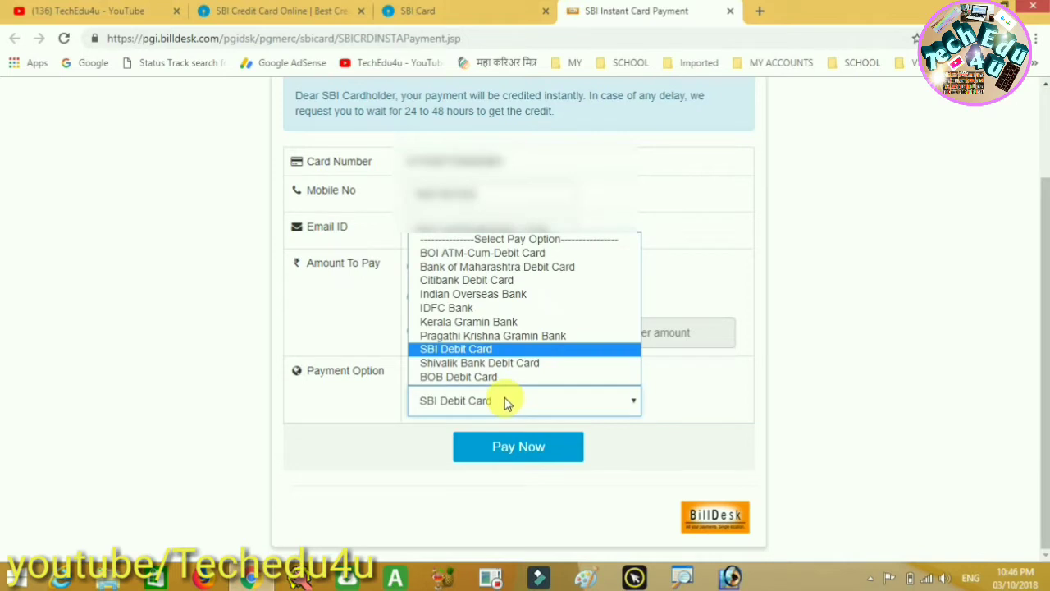
click(504, 350)
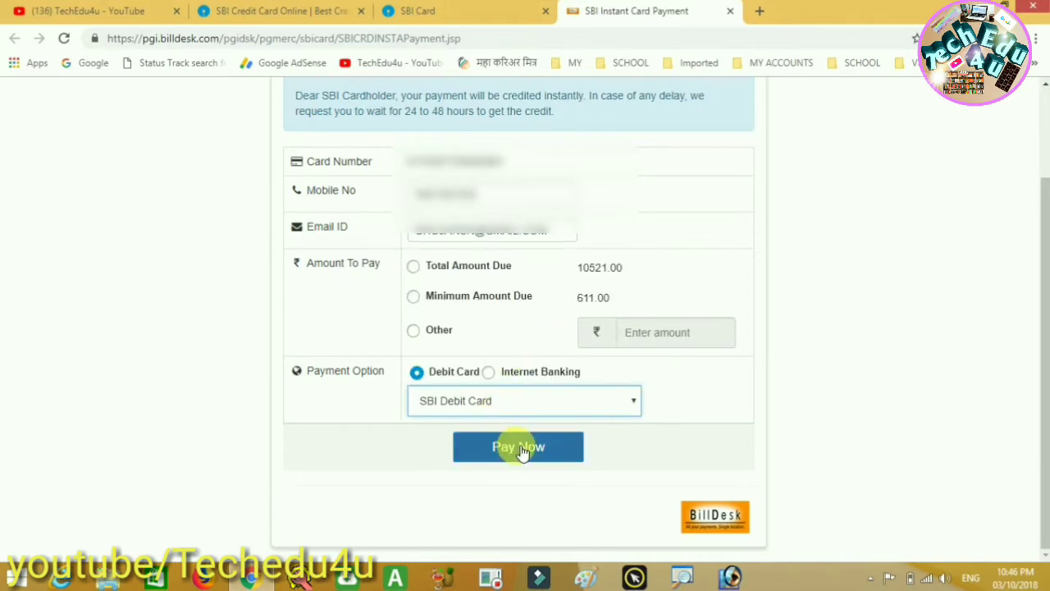
click(484, 408)
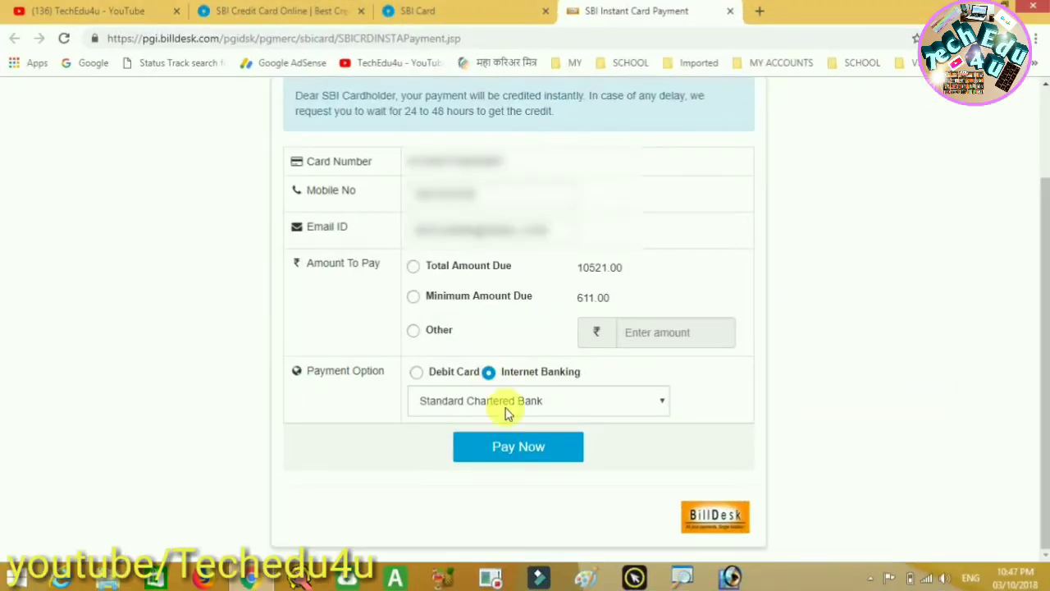
Browse the Internet Banking bank list, then return to Debit Card with SBI Debit Card.
click(504, 410)
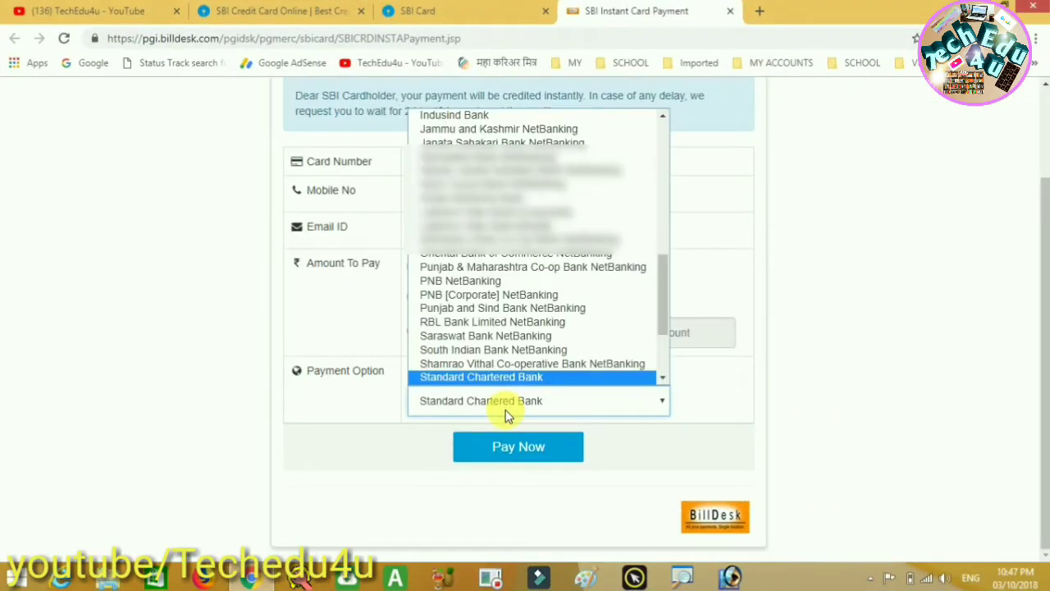
scroll(497, 258, up, 10)
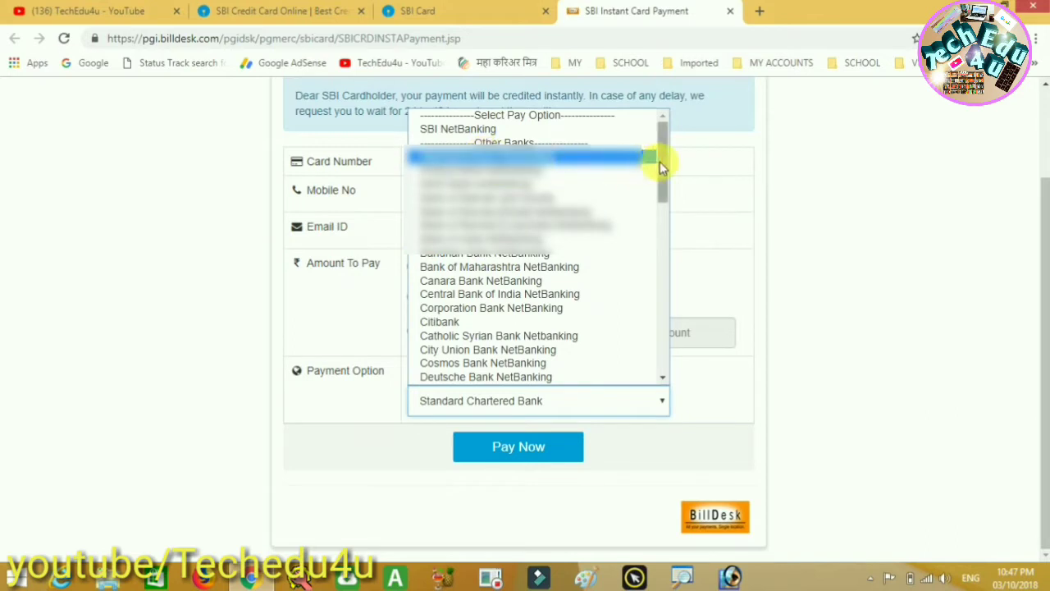
drag(663, 160, 653, 339)
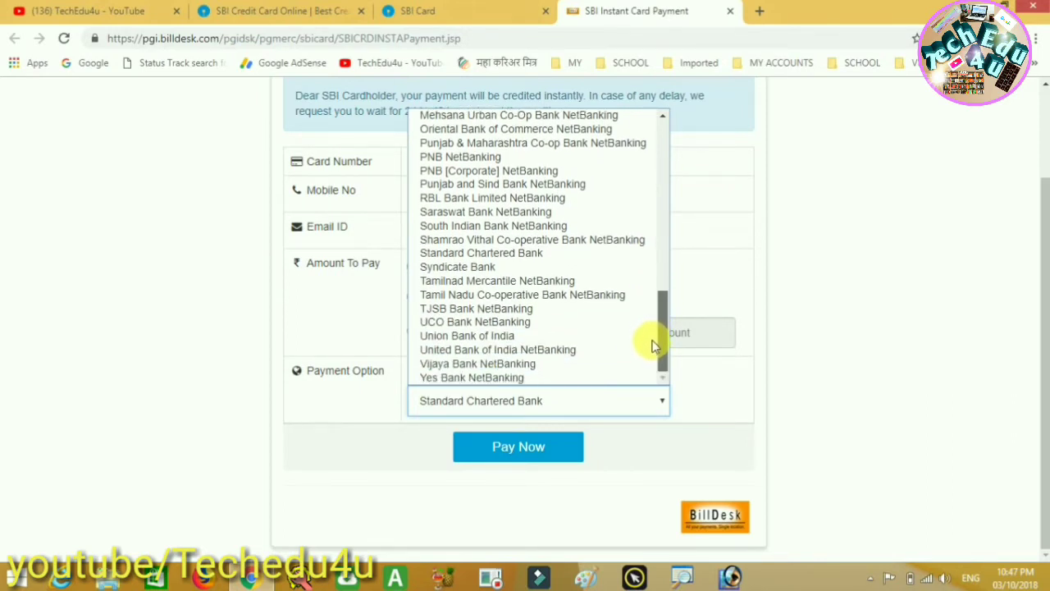
drag(658, 331, 661, 326)
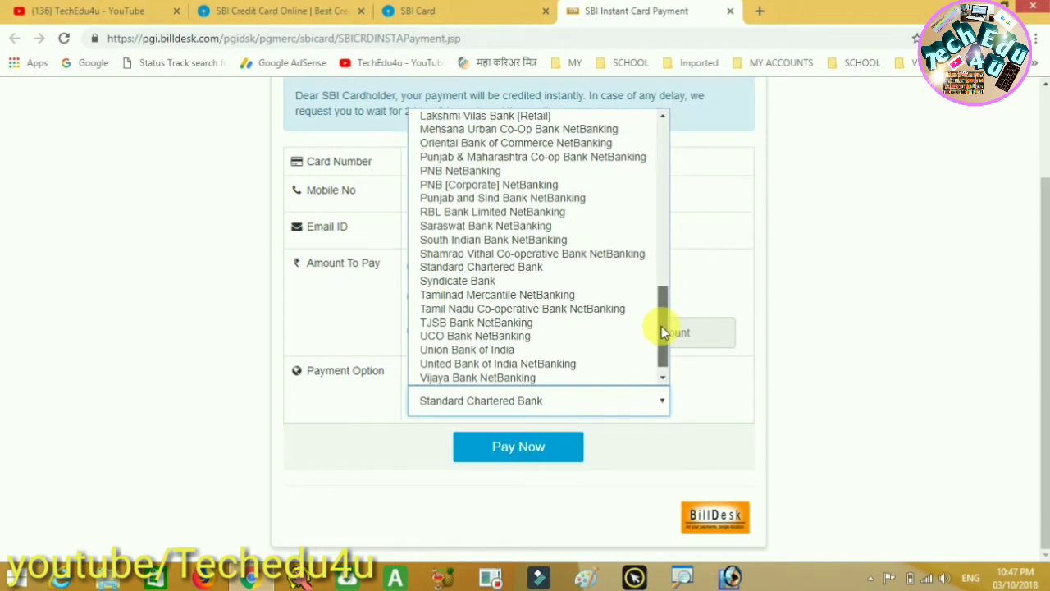
mouse_move(661, 326)
mouse_down()
mouse_move(666, 318)
mouse_move(663, 344)
mouse_up()
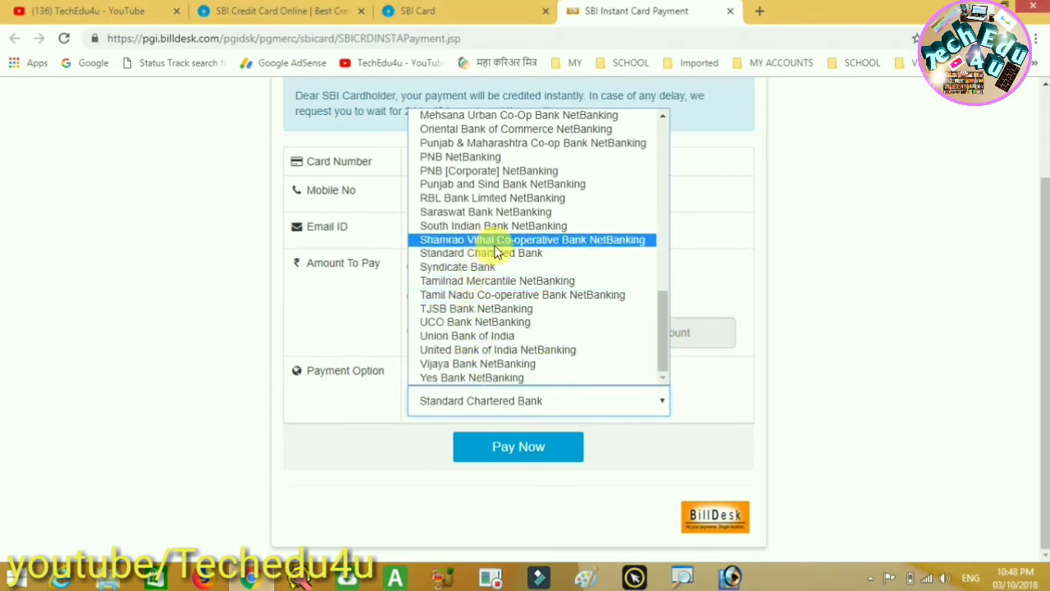
click(666, 323)
drag(666, 322, 680, 136)
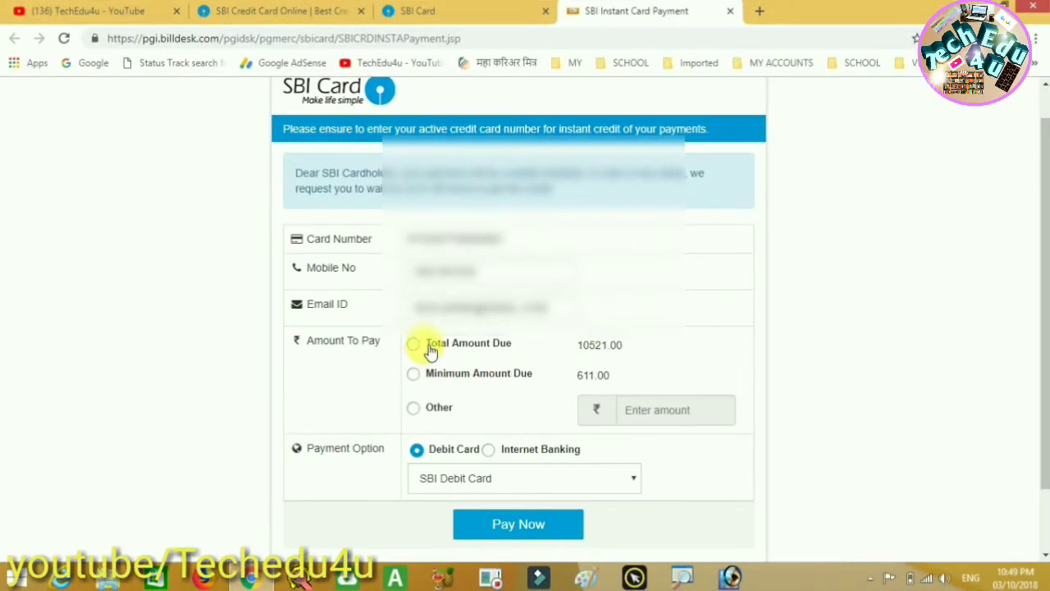
Select the Total Amount Due of 10521.00 with SBI Debit Card and submit via Pay Now.
click(414, 345)
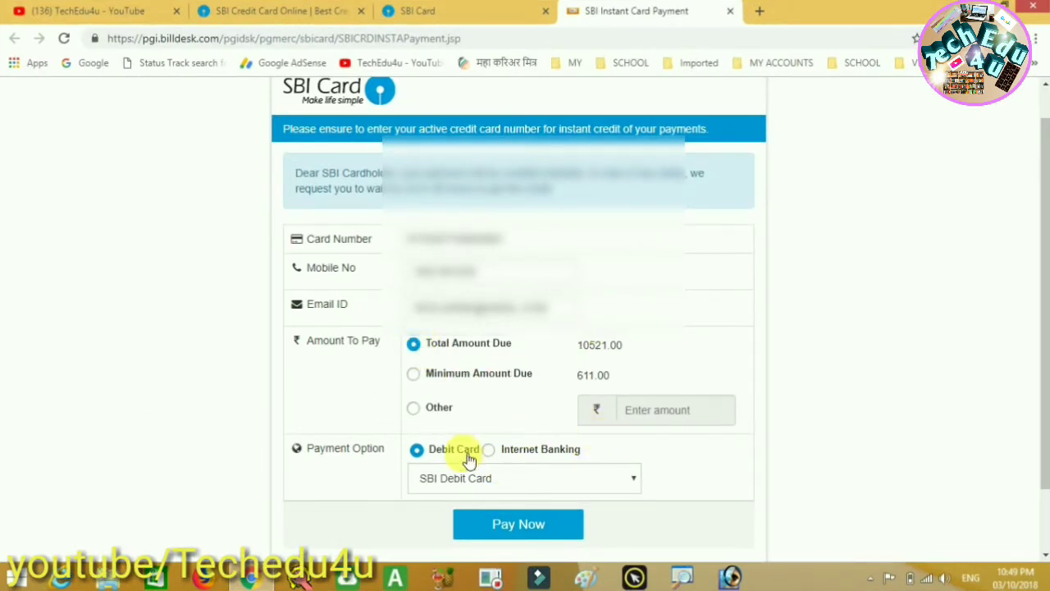
click(502, 481)
click(506, 484)
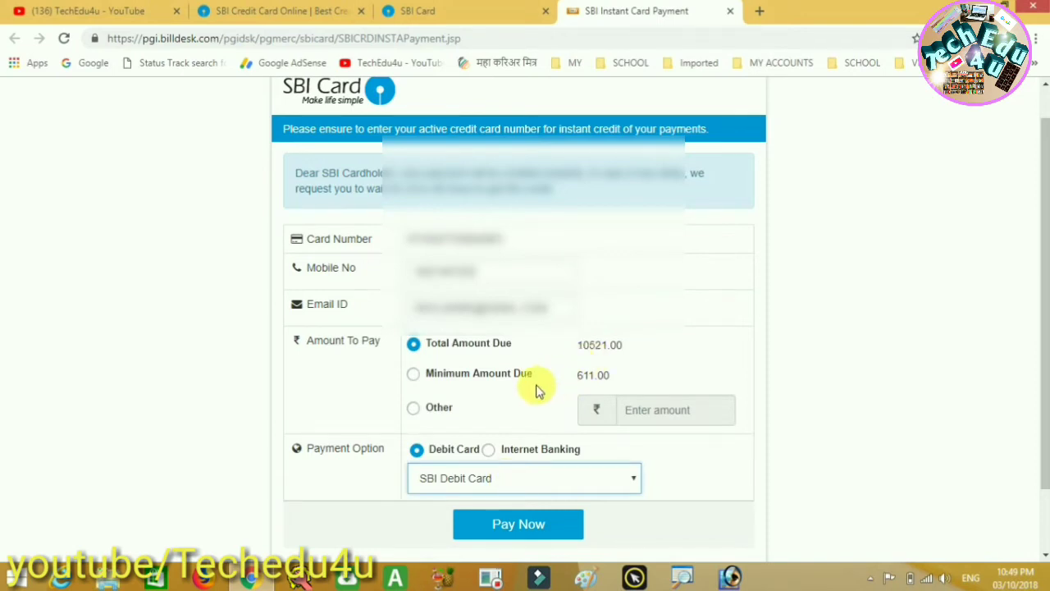
scroll(535, 408, down, 1)
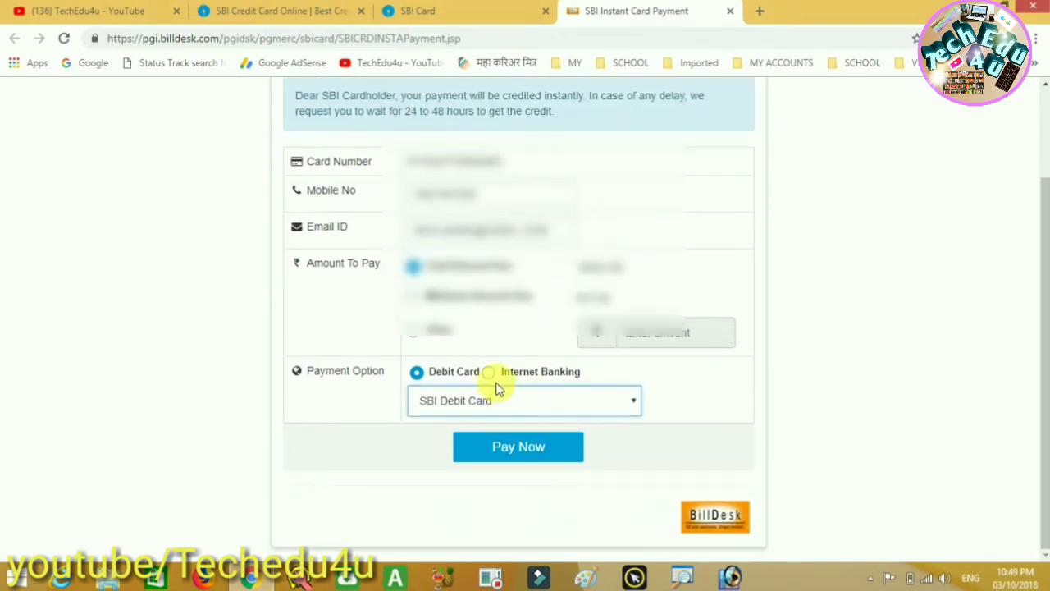
click(516, 446)
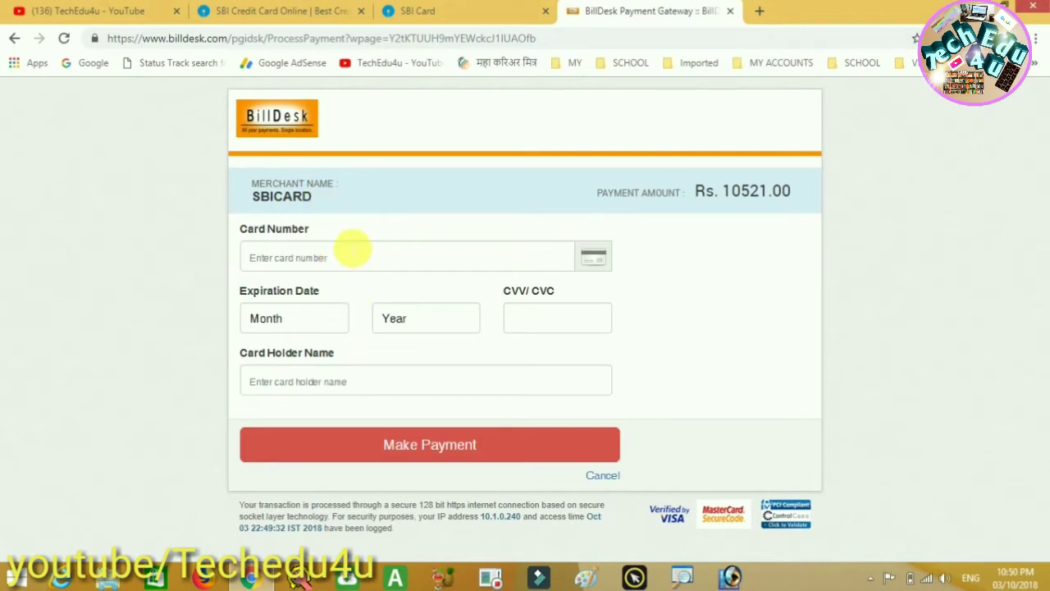
Enter the debit card number in the BillDesk Card Number field.
click(354, 257)
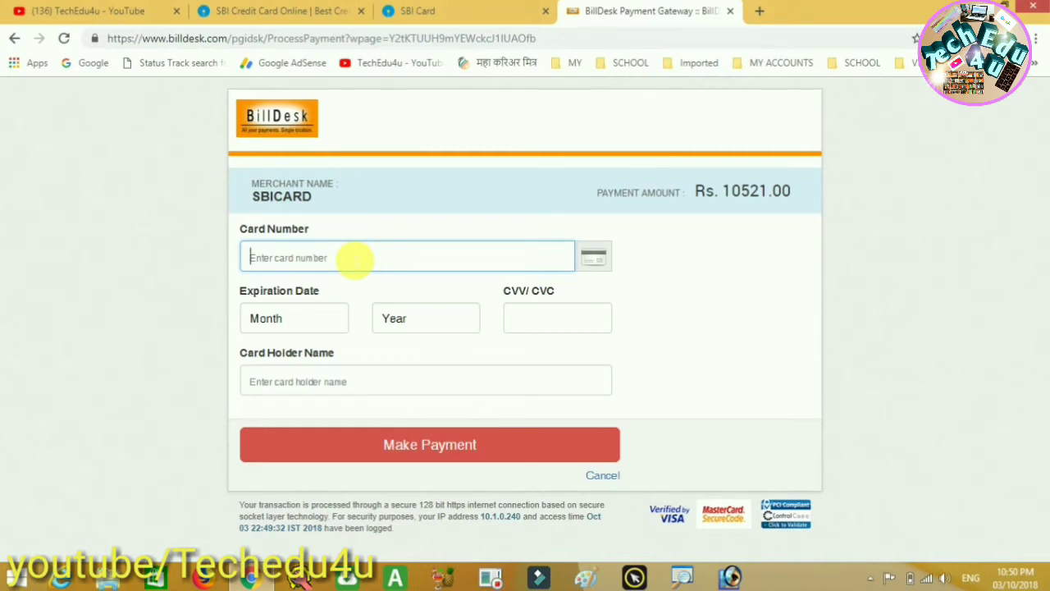
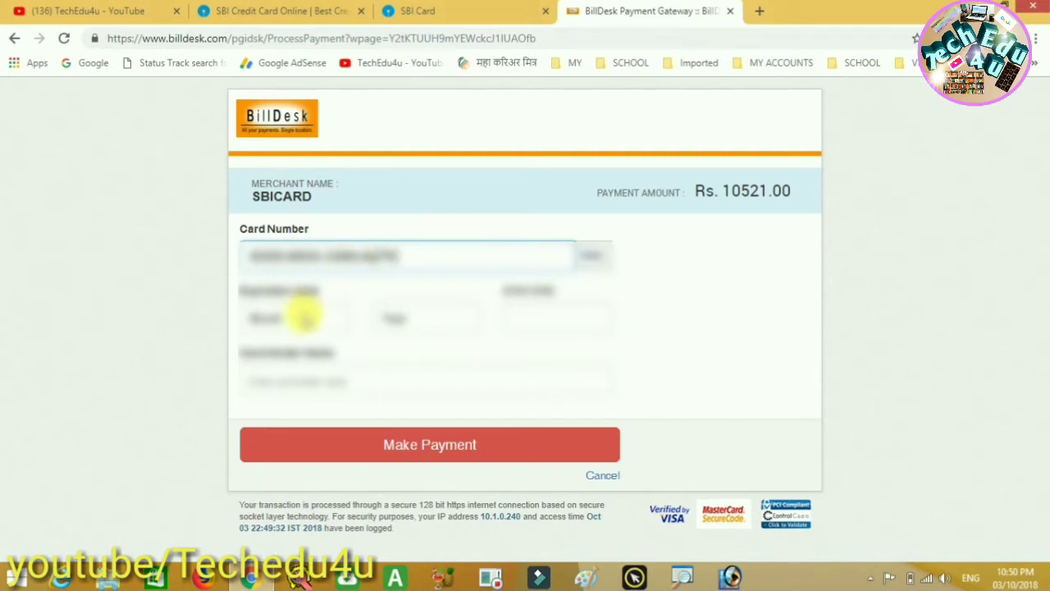
click(302, 316)
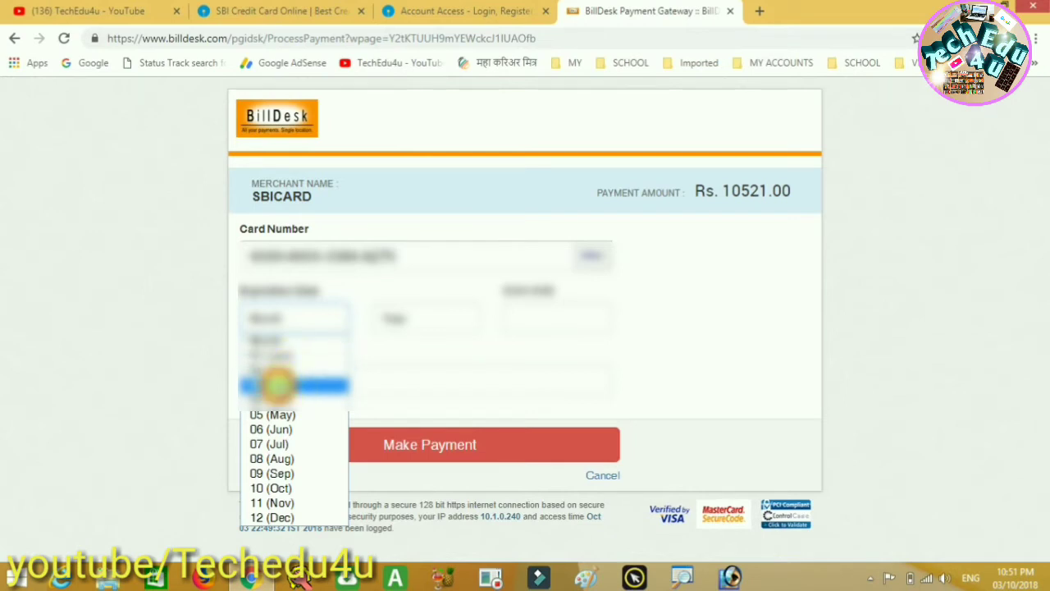
Pick the card's expiry month and expiry year from the Expiration Date lists.
click(277, 384)
click(386, 321)
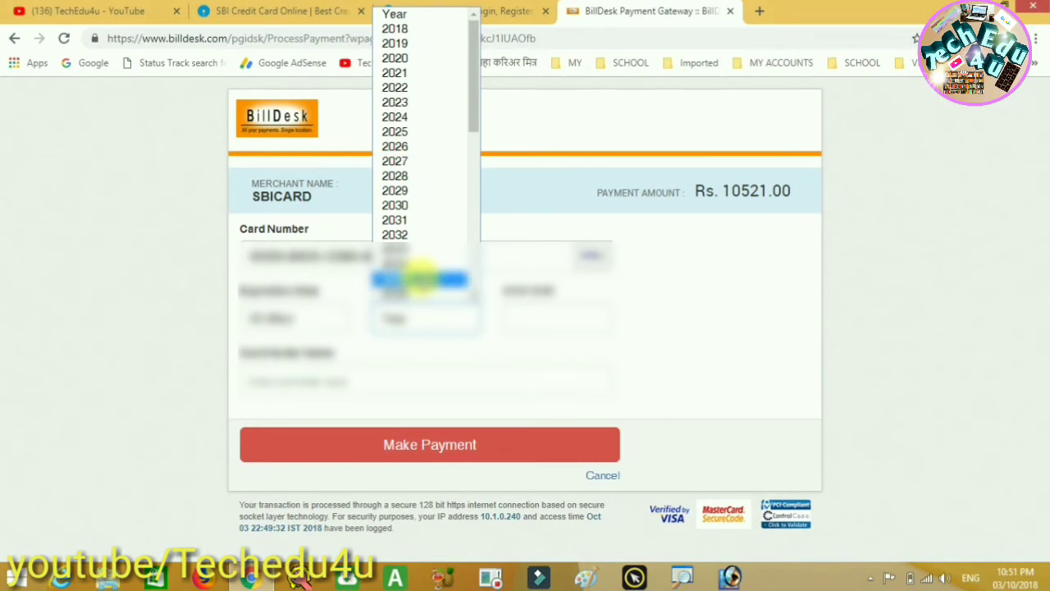
click(418, 278)
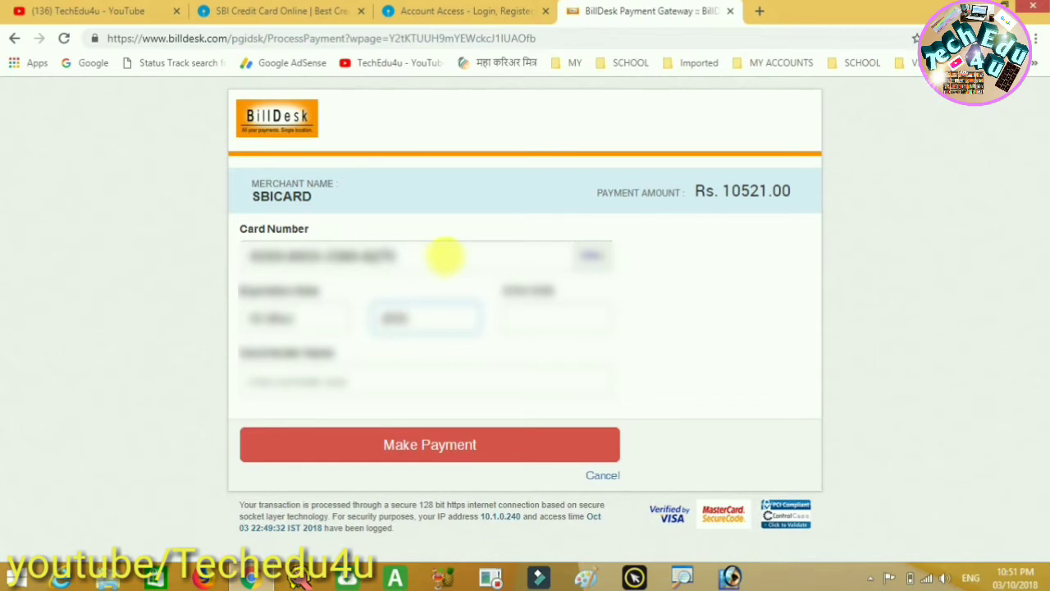
Start entering the card's CVV, correcting a mistyped digit.
click(552, 322)
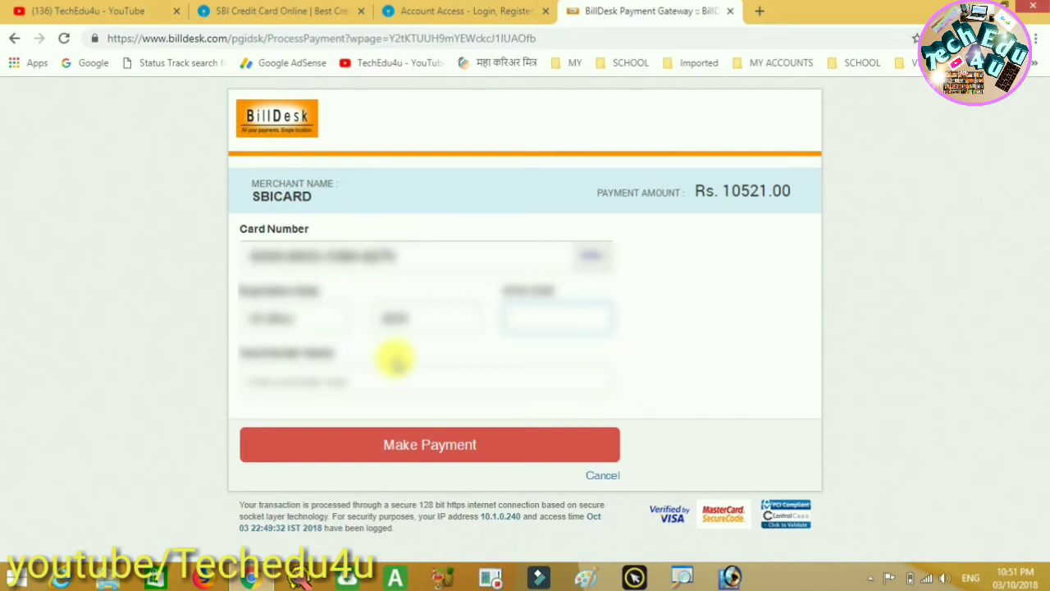
text(**)
key(BackSpace)
key(BackSpace)
Complete the CVV, enter the cardholder's name as on the card, and submit with Make Payment.
text(***)
click(383, 383)
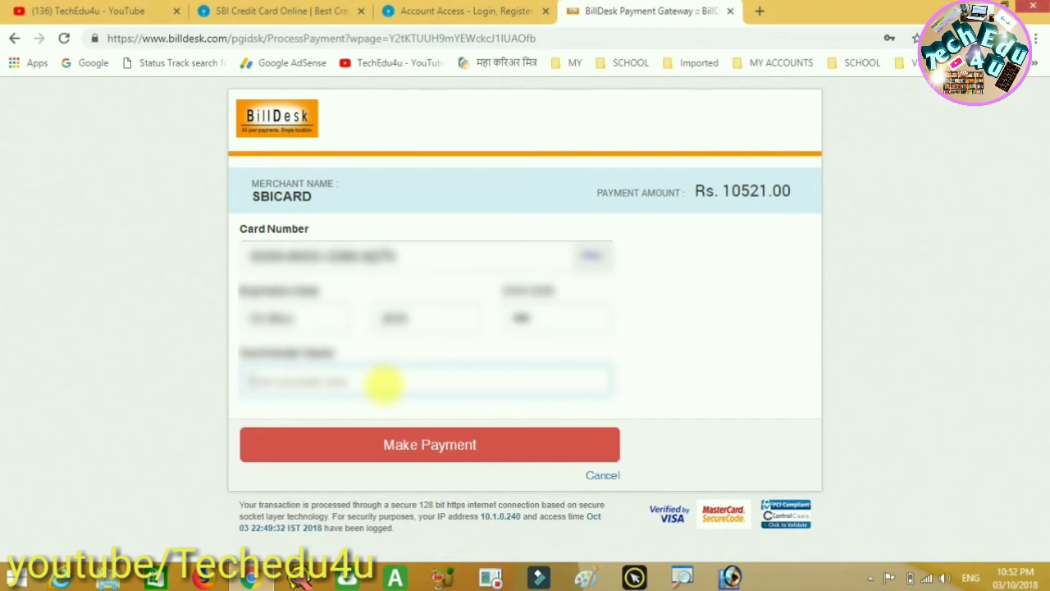
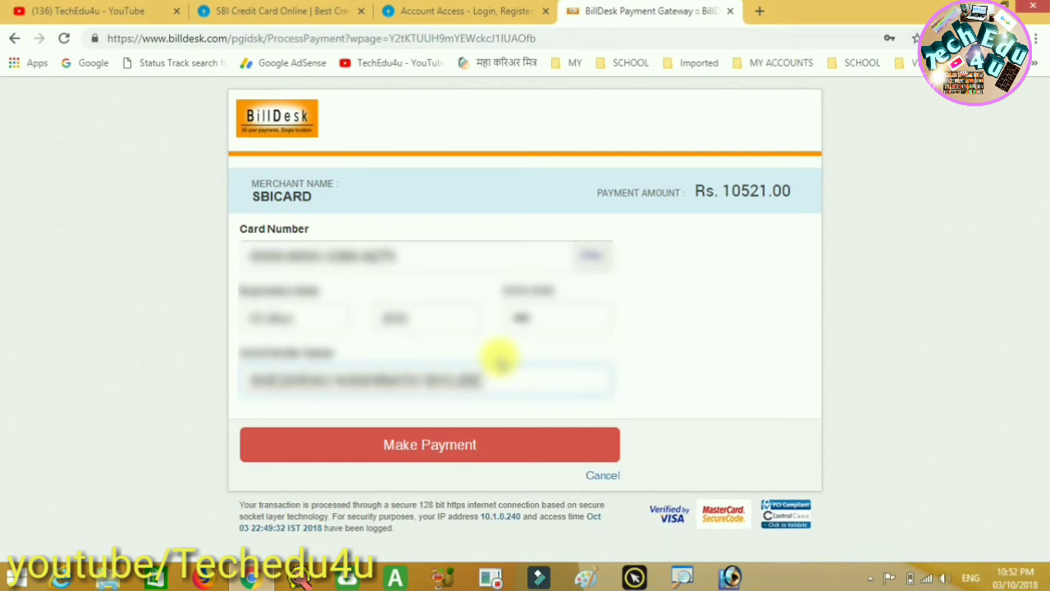
click(456, 450)
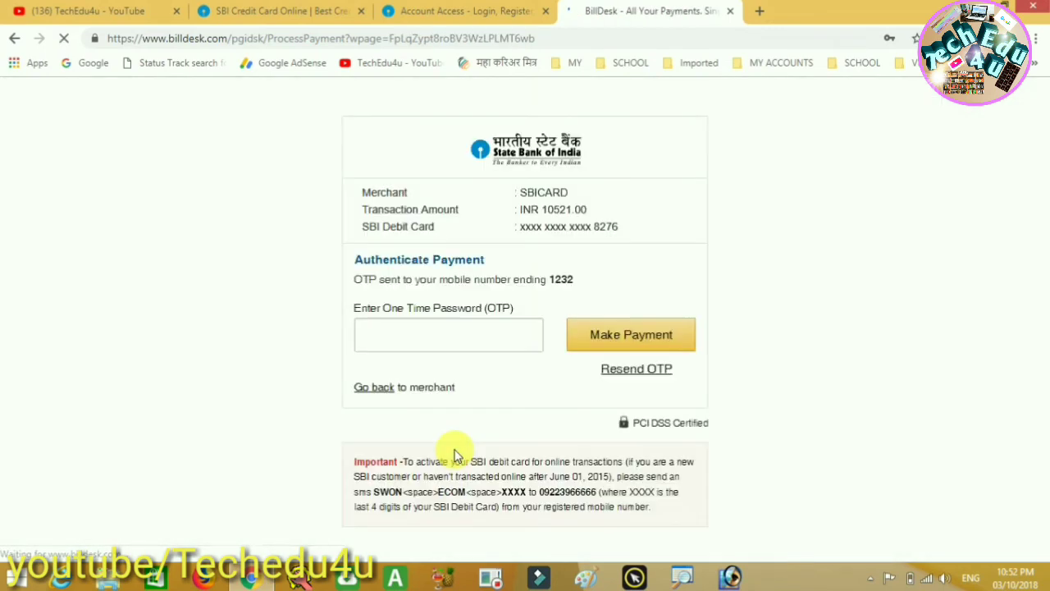
Enter and submit the one-time password, then review the successful Transaction Acknowledgement.
click(451, 340)
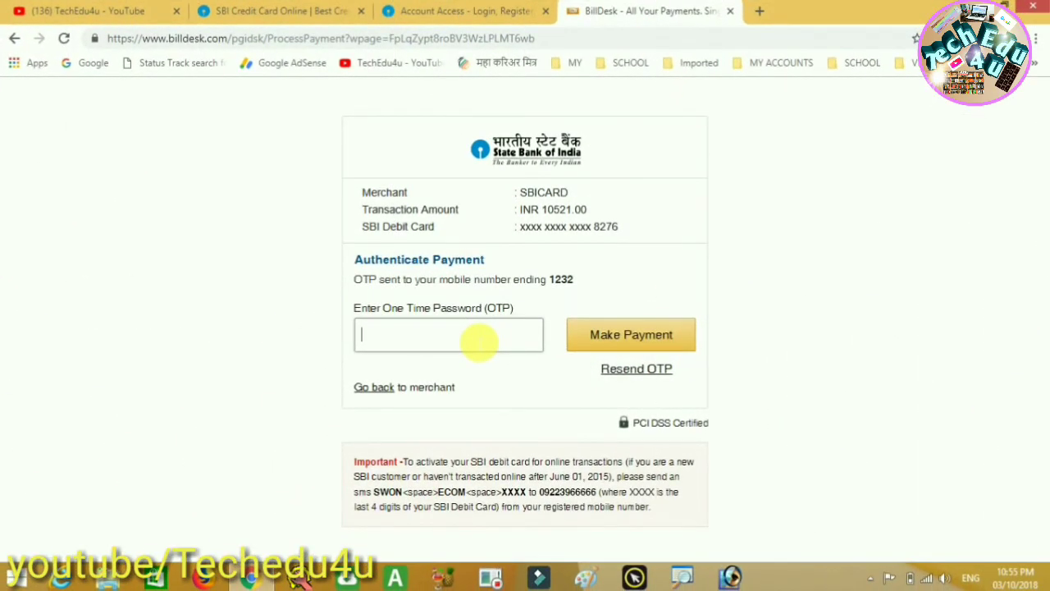
click(629, 336)
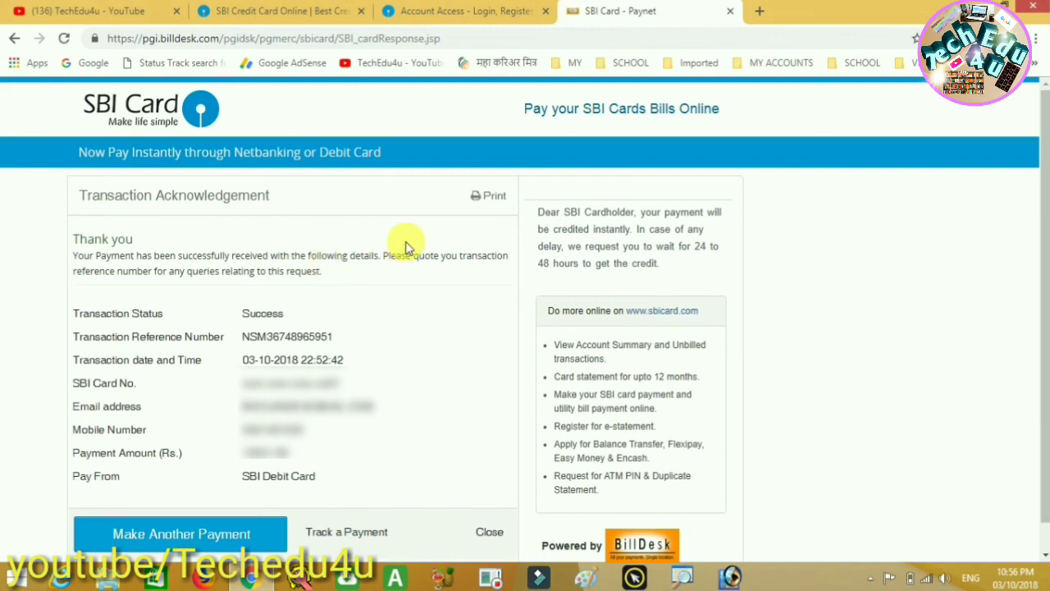
scroll(374, 258, down, 1)
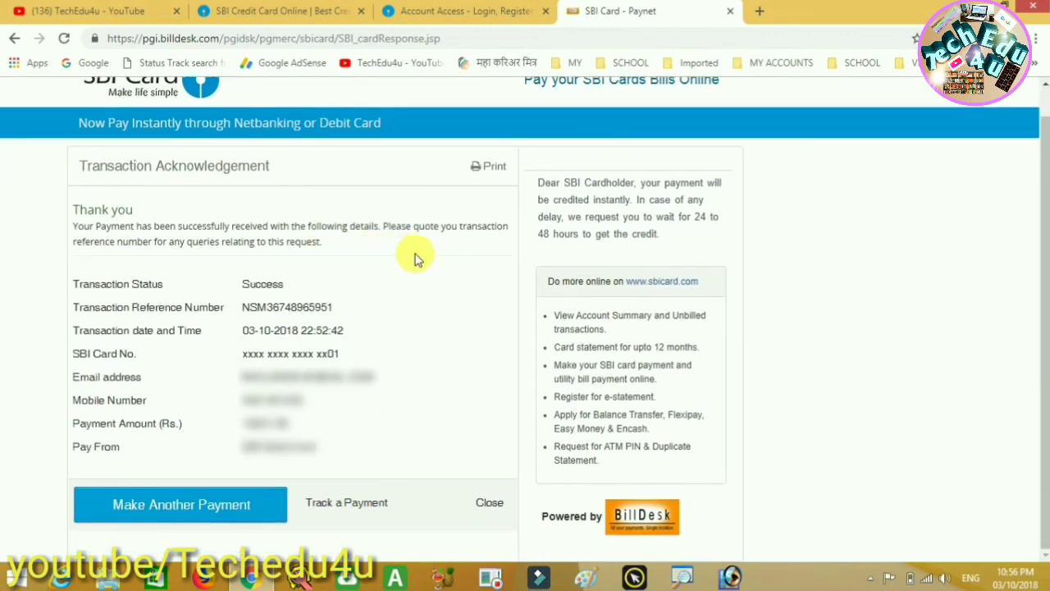